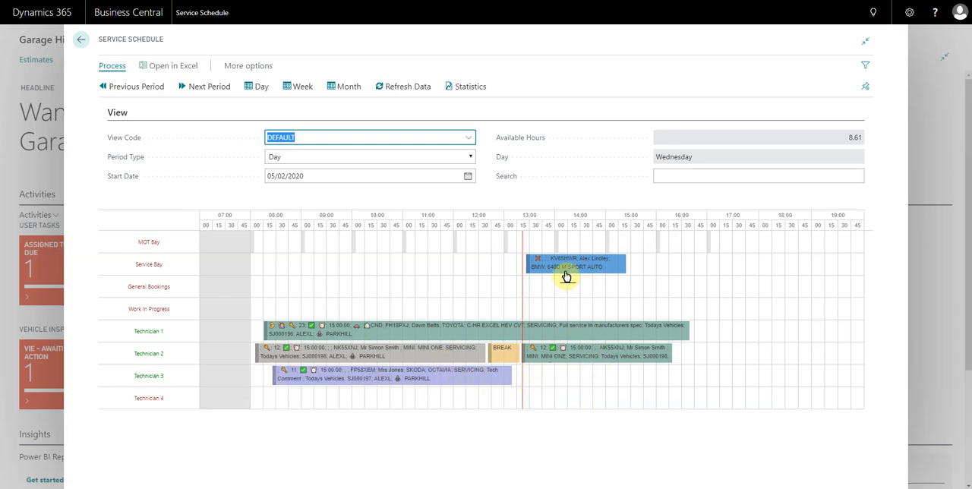
Search the service schedule for "bmw" and clear the search again.
mouse_move(564, 268)
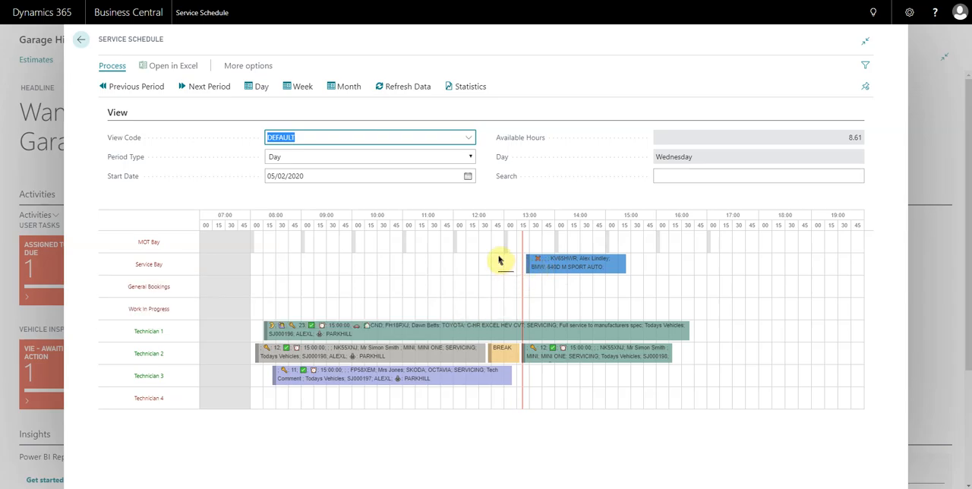
left_click(684, 175)
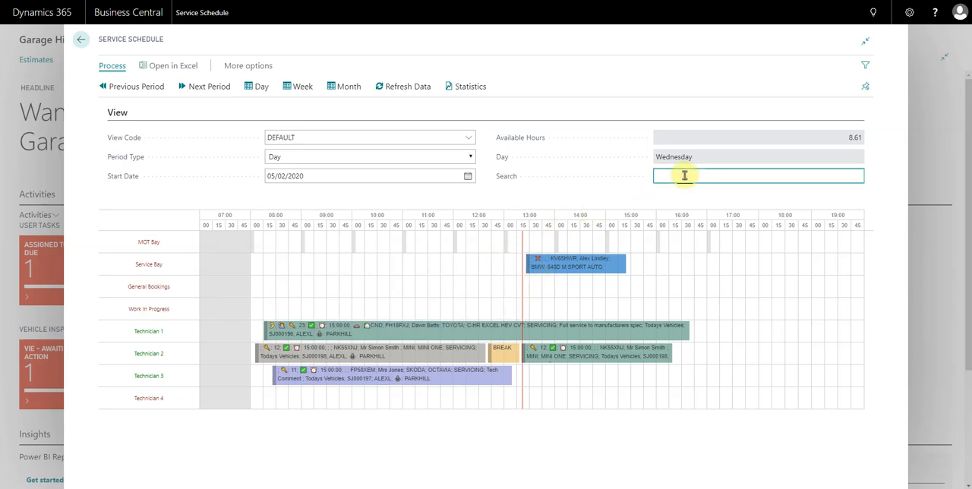
key("Return")
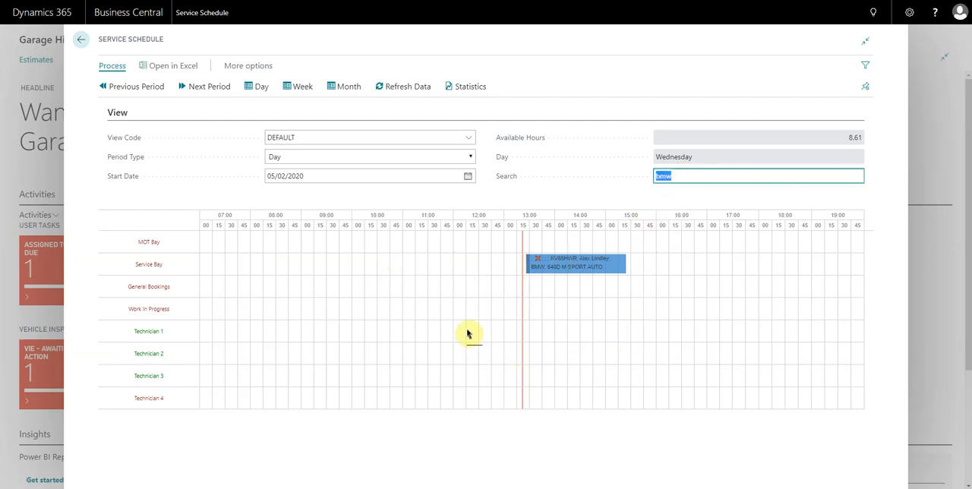
key("BackSpace")
key("Return")
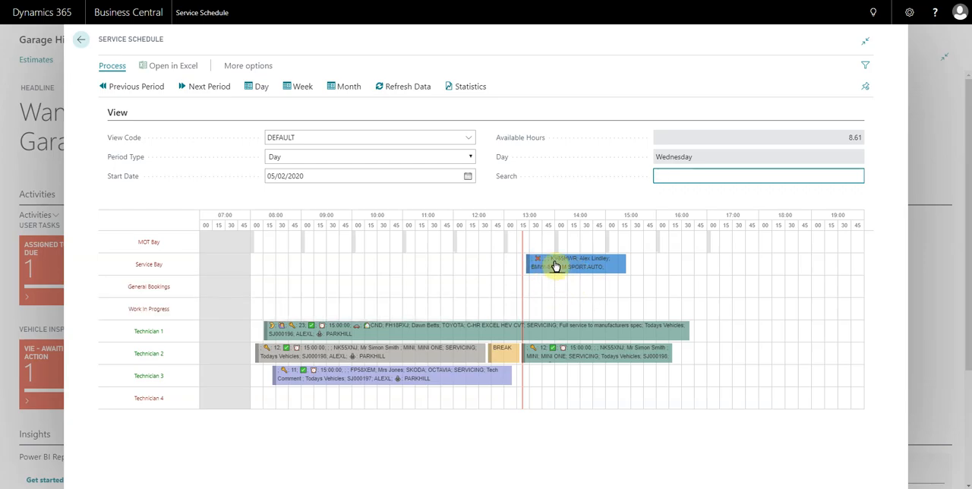
Open the jobsheet of the BMW booking in the Service Bay, mark the vehicle as on site and set the key tag to 34.
right_click(568, 269)
left_click(590, 277)
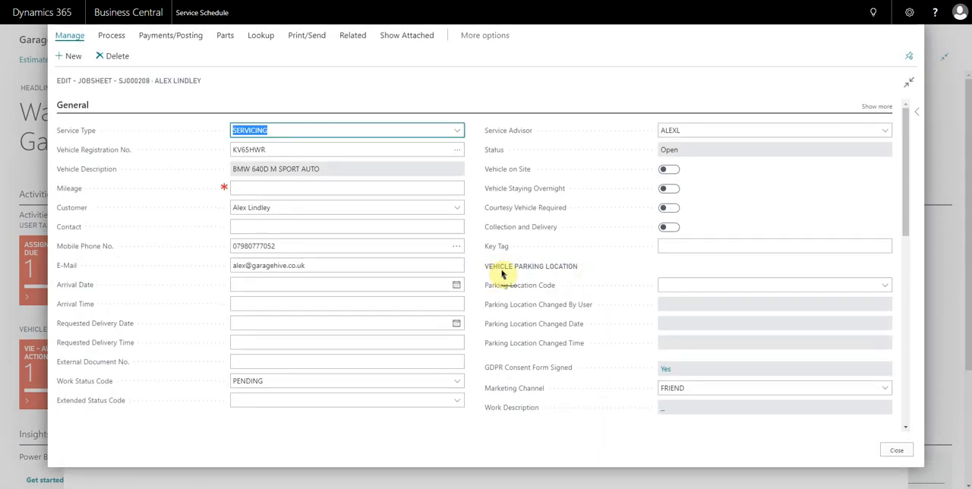
left_click(667, 172)
left_click(668, 243)
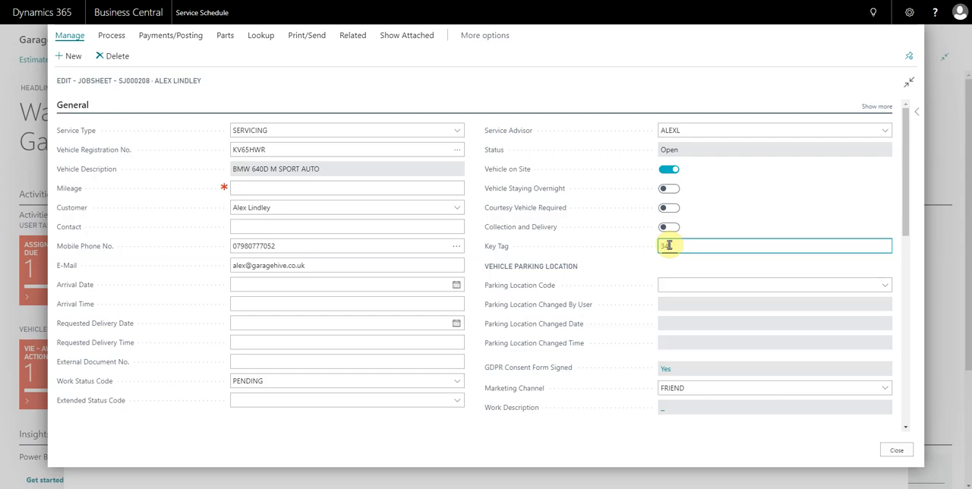
key("Tab")
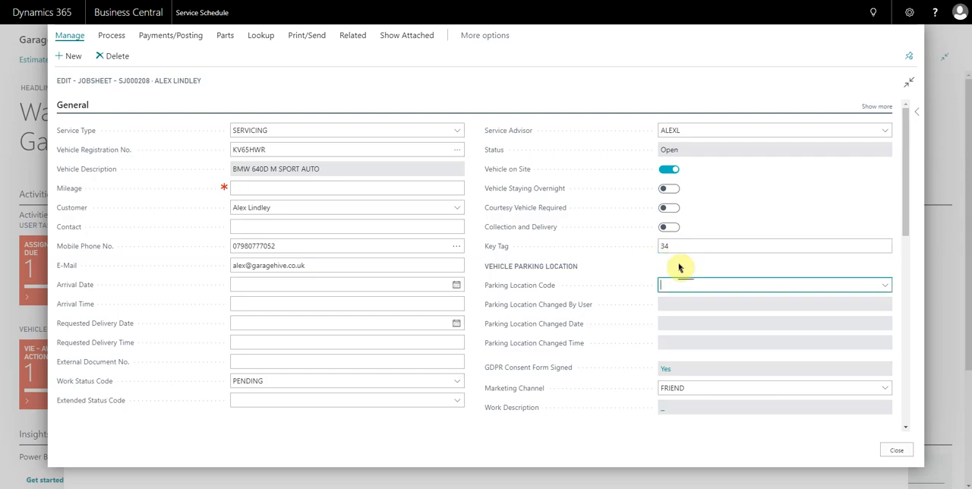
left_click(676, 266)
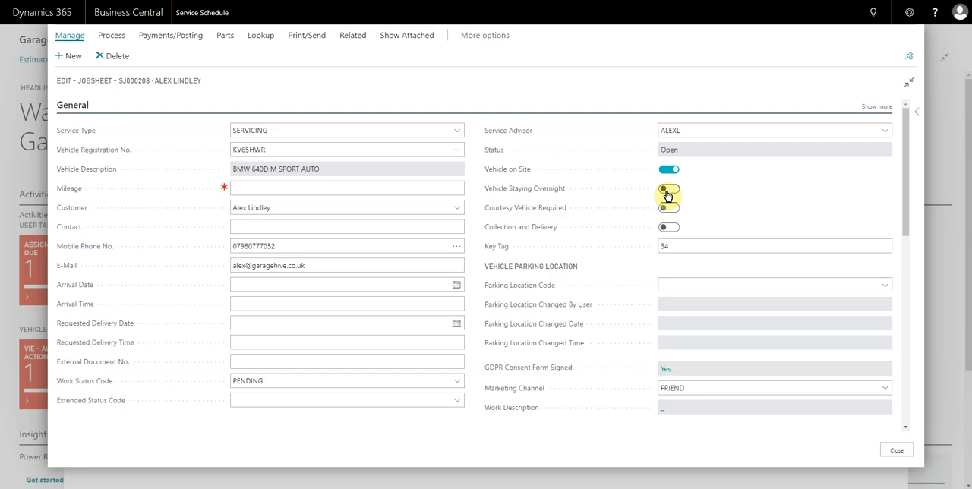
Set the vehicle's parking location code to REAR on the jobsheet.
left_click(702, 283)
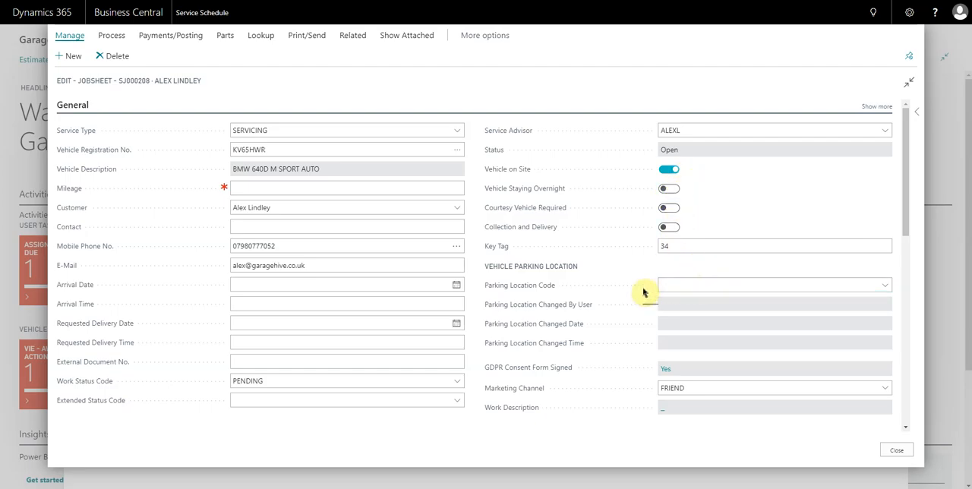
left_click(883, 285)
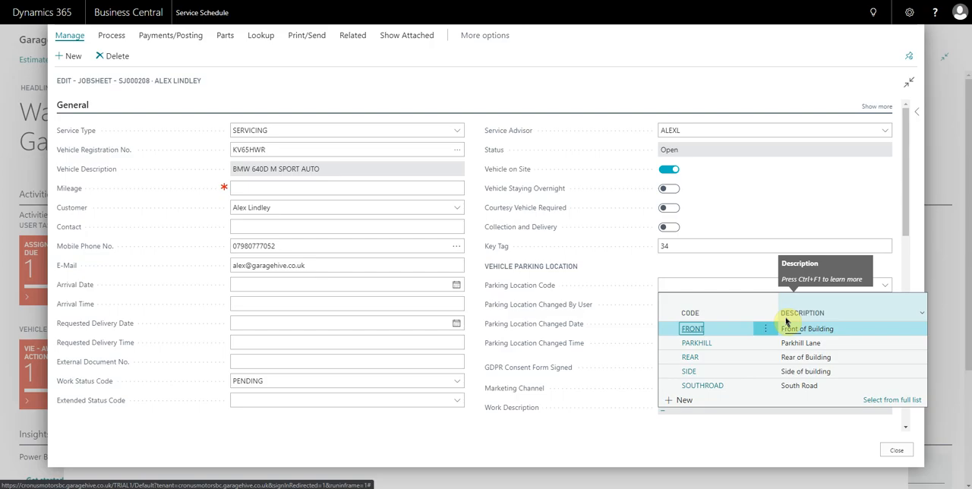
left_click(691, 356)
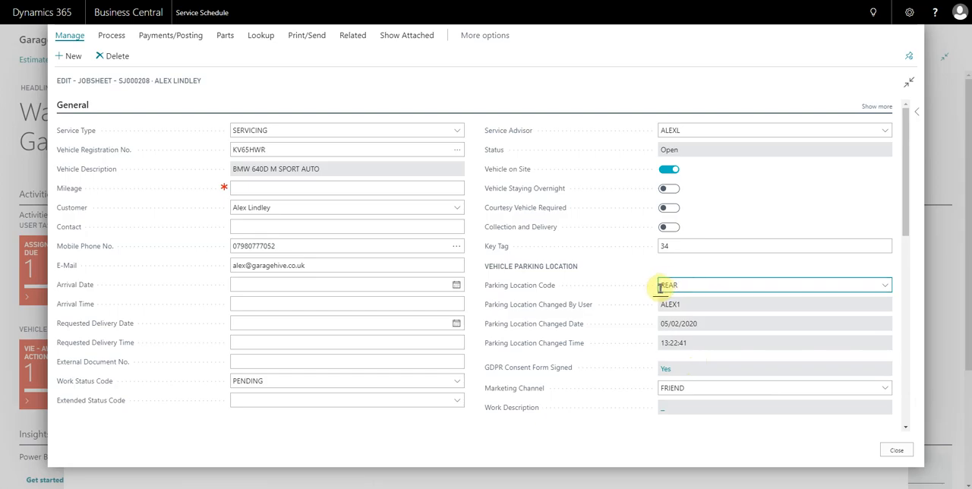
Set the jobsheet's requested delivery time to 5pm.
left_click(321, 325)
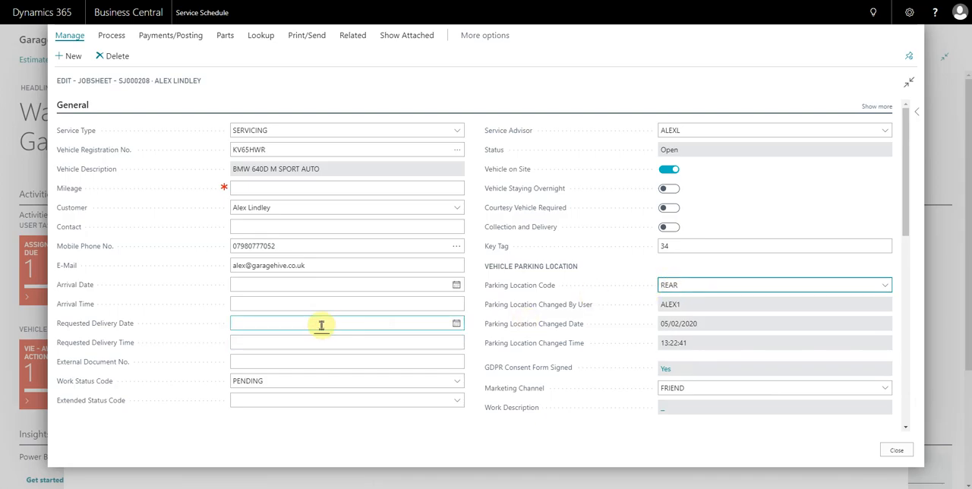
left_click(296, 344)
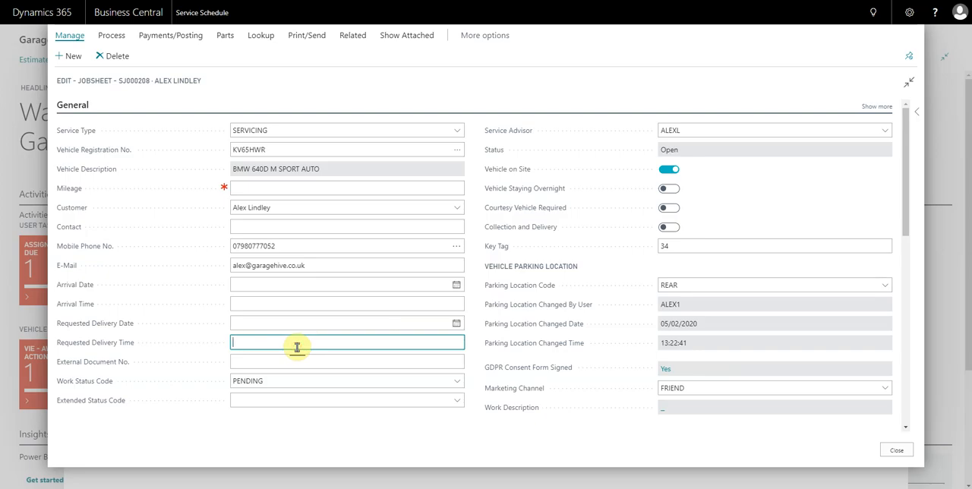
type("5pm")
key("Tab")
left_click_drag(288, 342, 229, 340)
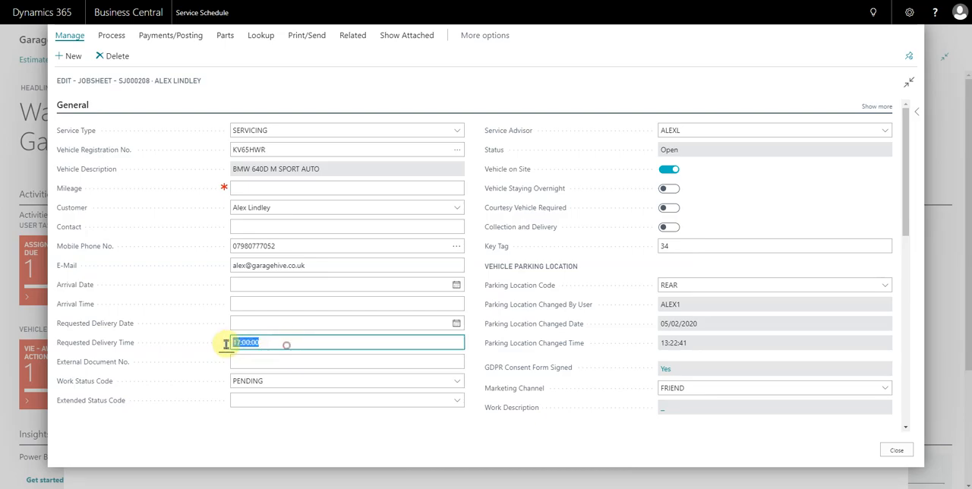
left_click(244, 342)
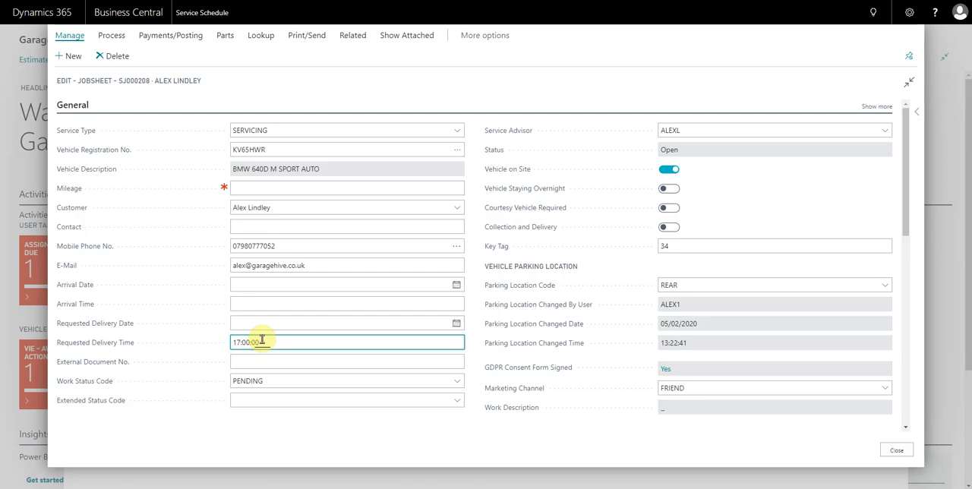
Add a CUSTOMER comment line reading "Customer comments" to the jobsheet and close the jobsheet.
scroll(507, 306, "down", 1)
scroll(507, 306, "down", 3)
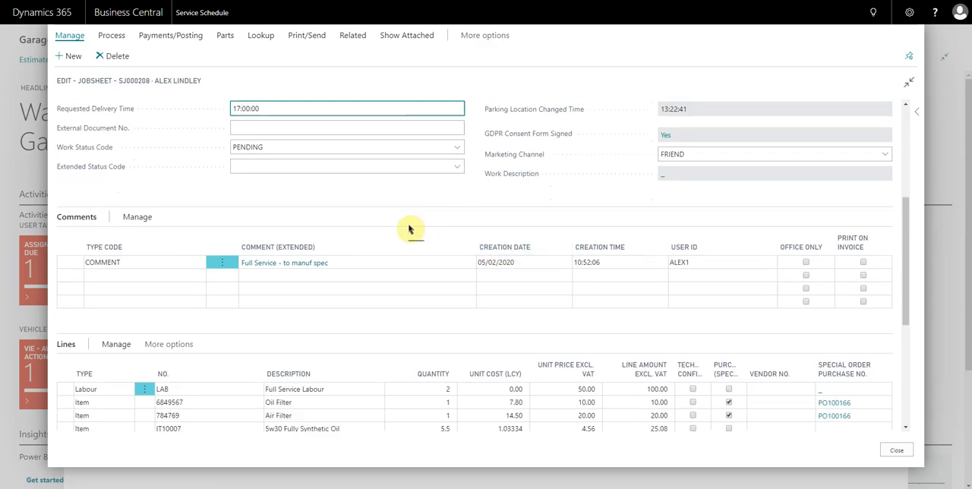
scroll(408, 228, "down", 2)
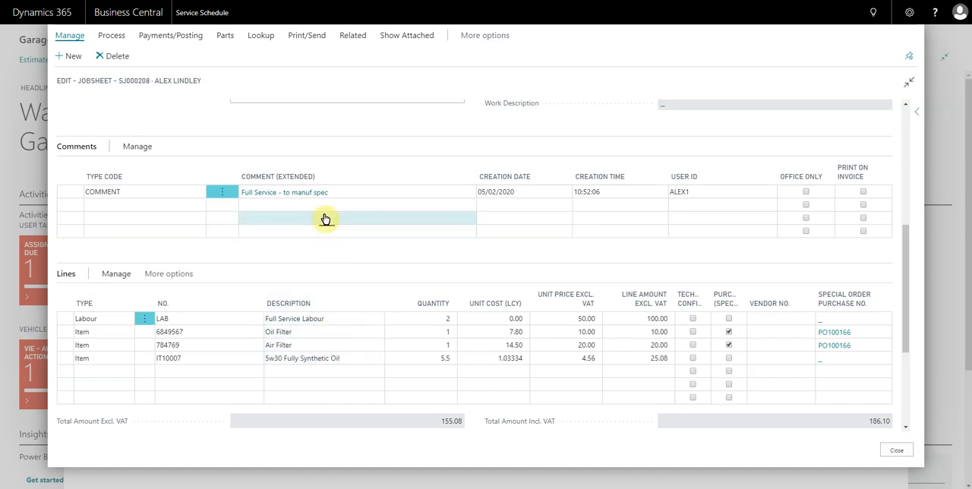
scroll(325, 222, "up", 2)
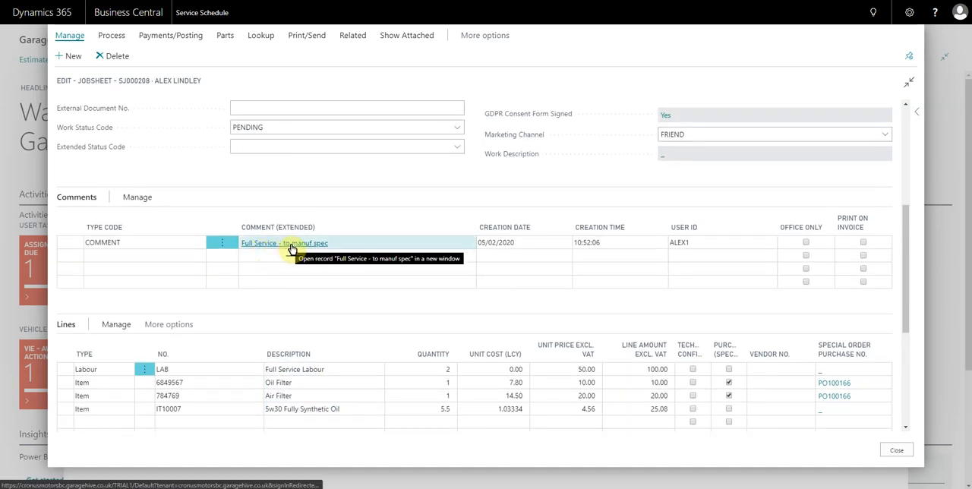
left_click(179, 256)
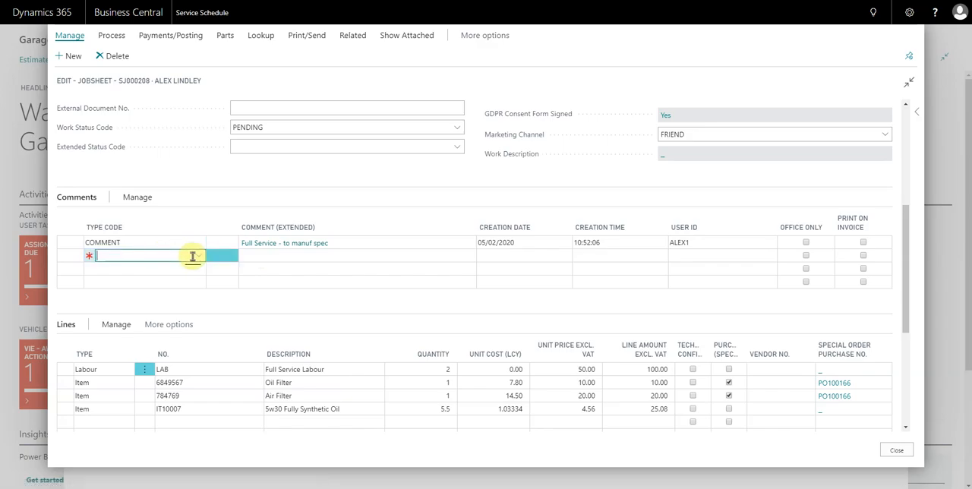
left_click(198, 255)
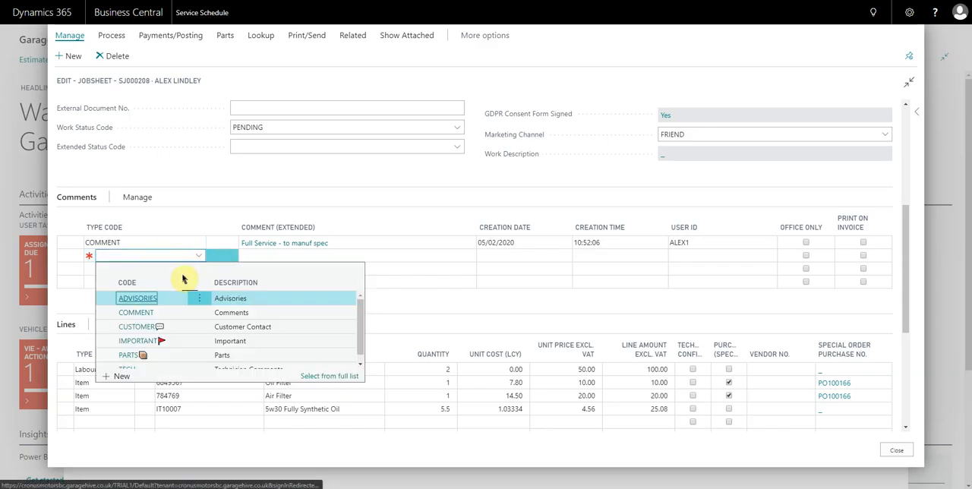
left_click(137, 326)
left_click(272, 262)
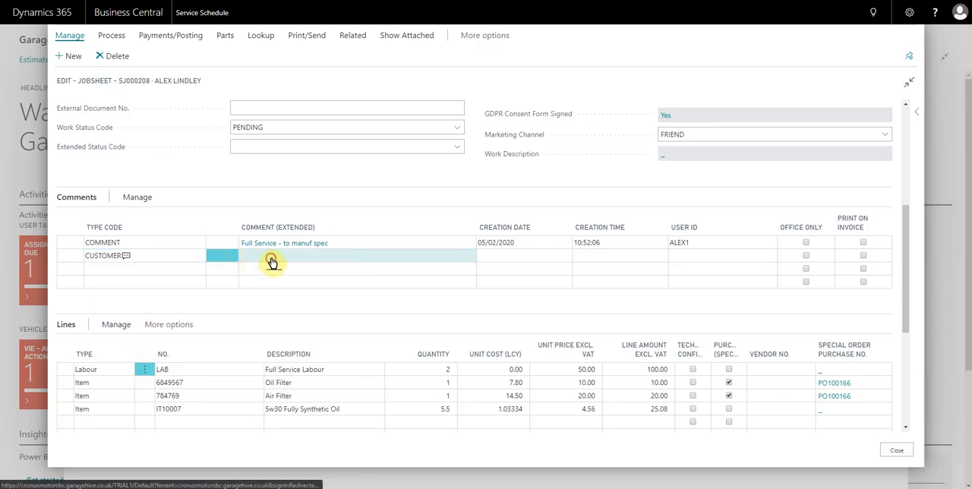
type("Customer comments")
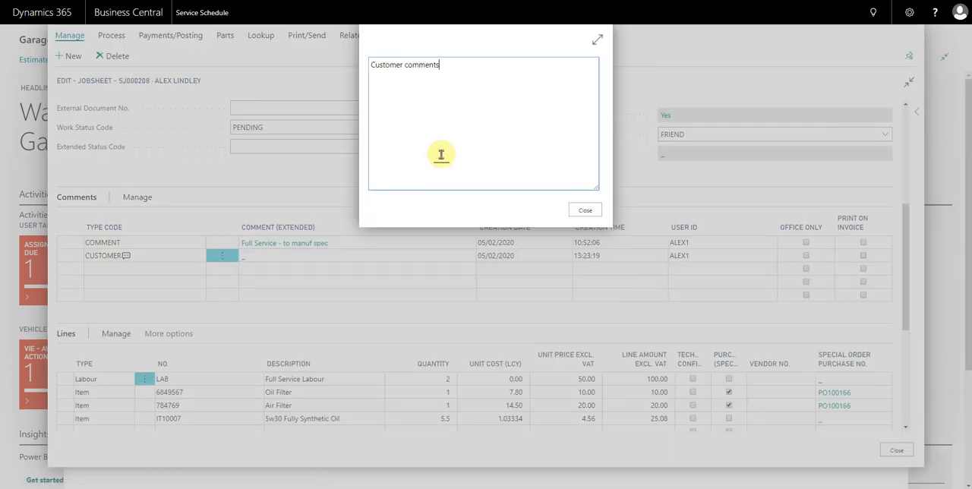
key("Escape")
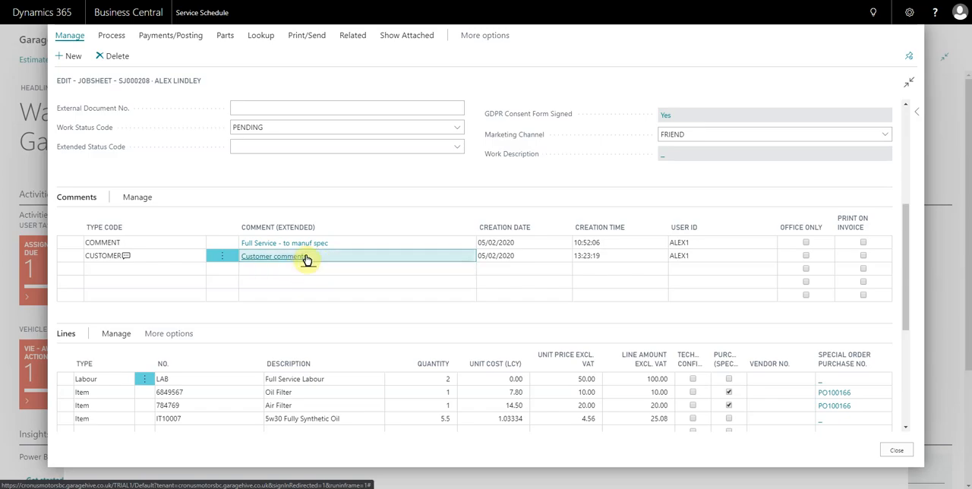
scroll(275, 285, "down", 1)
scroll(275, 285, "up", 1)
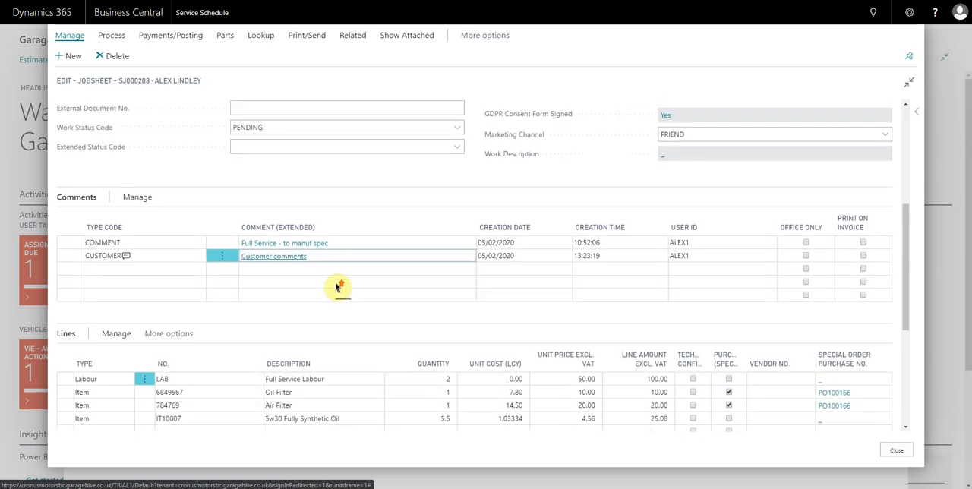
left_click(898, 454)
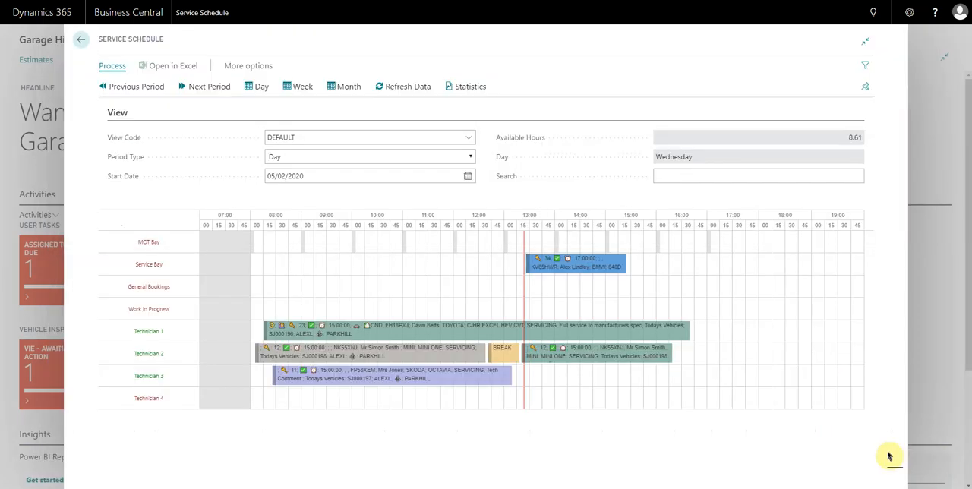
Move the BMW booking from the Service Bay to Technician 3 on the schedule, starting at about 13:30.
mouse_move(560, 264)
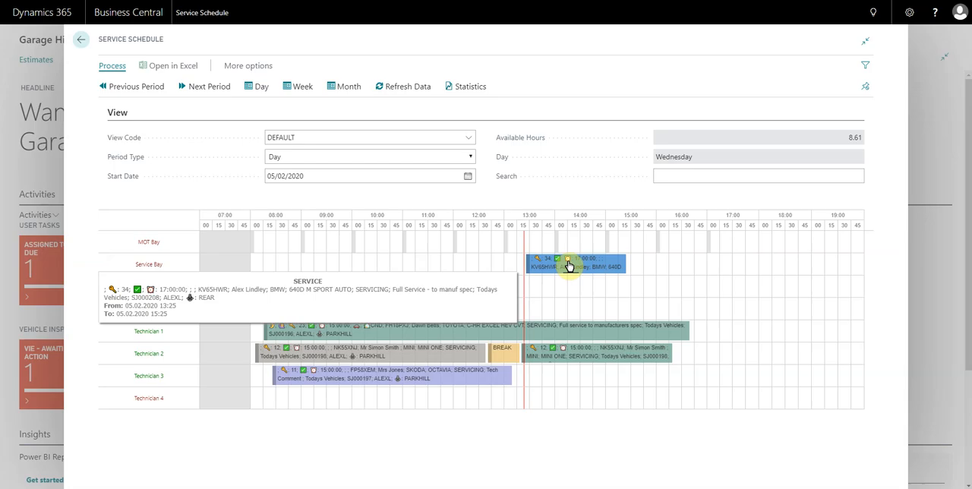
left_click_drag(564, 270, 570, 380)
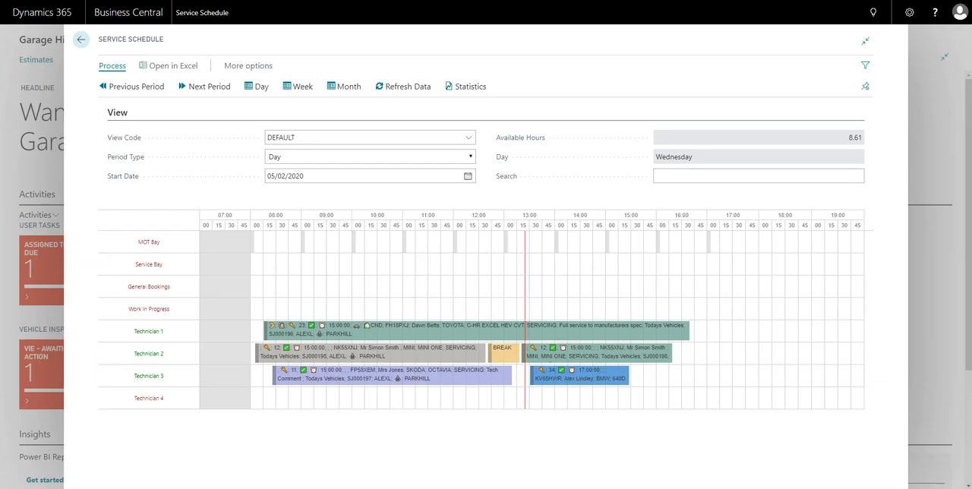